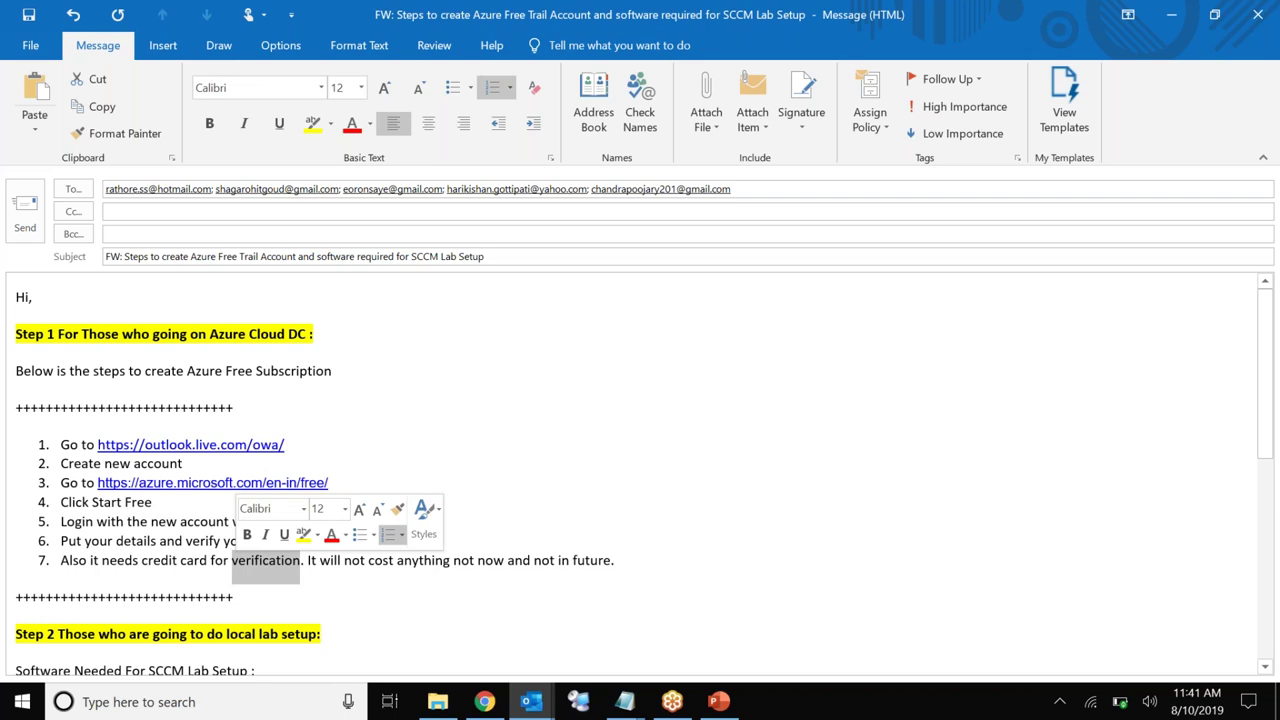
Send the forwarded Azure trial and SCCM lab setup email, and review the setup sections in the original message
{"action": "left_click", "coordinate": [22, 228]}
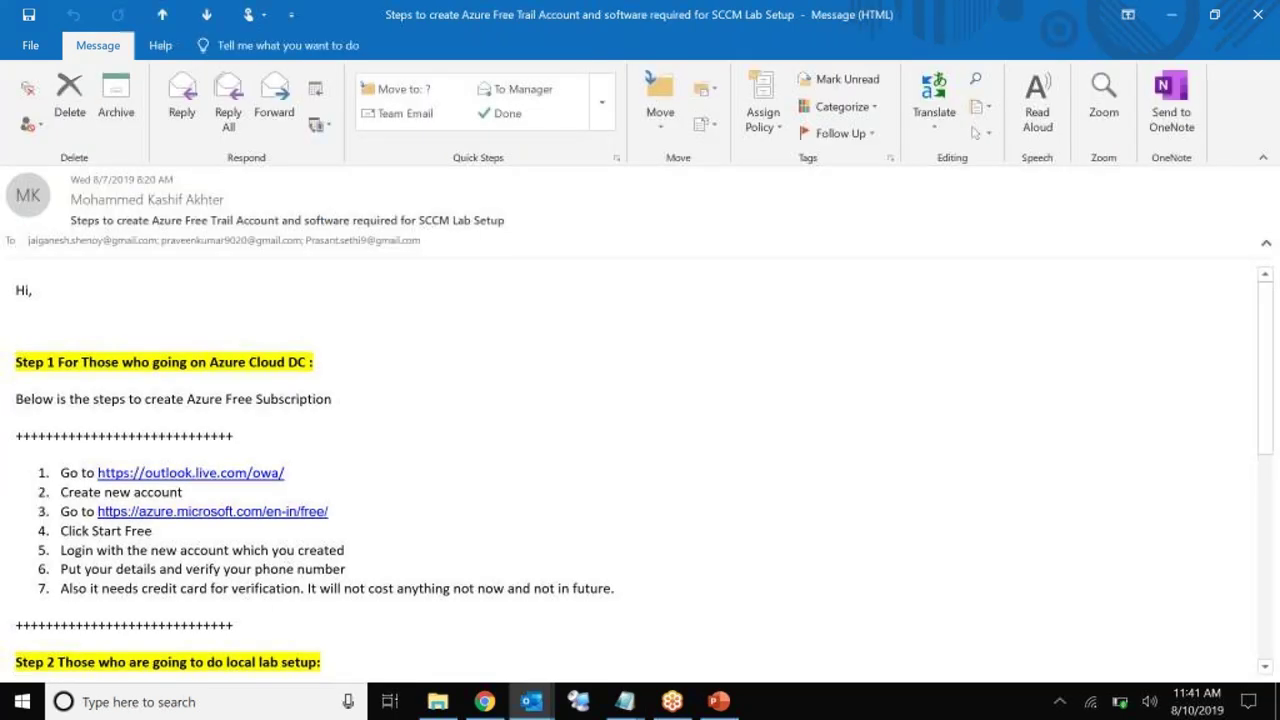
{"action": "scroll", "coordinate": [690, 498], "scroll_direction": "down", "scroll_amount": 8}
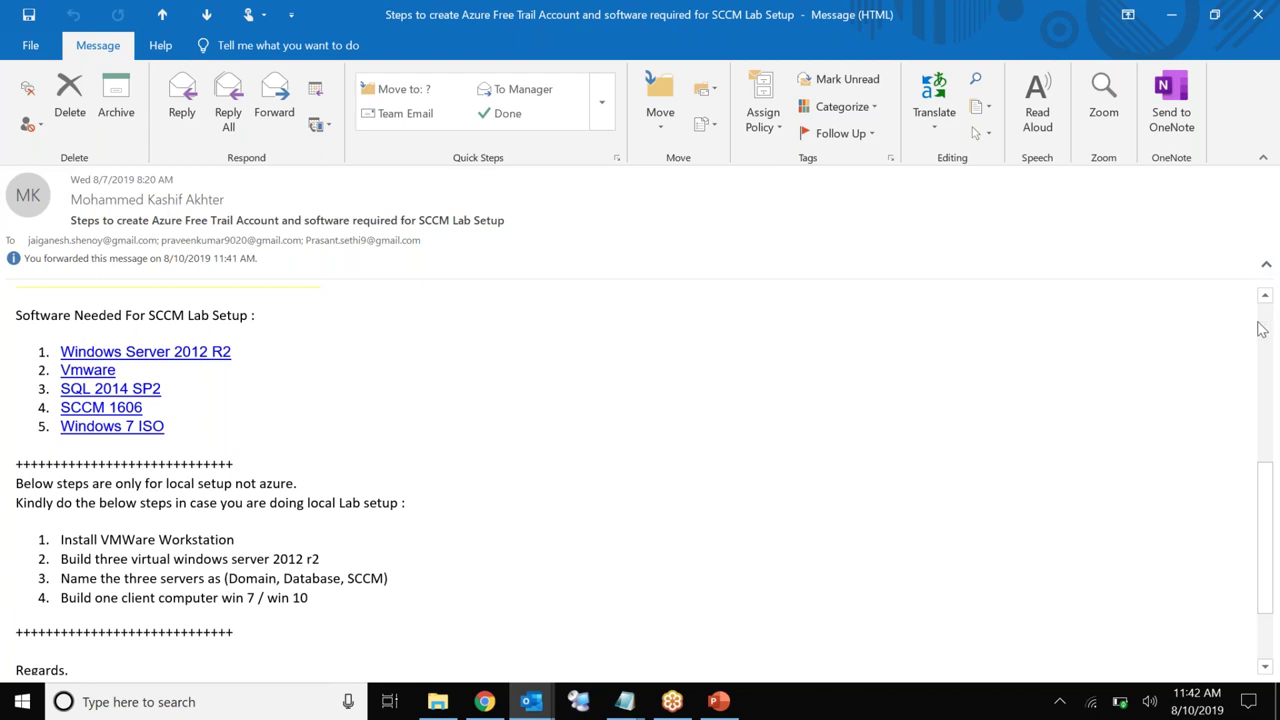
{"action": "scroll", "coordinate": [1267, 325], "scroll_direction": "up", "scroll_amount": 8}
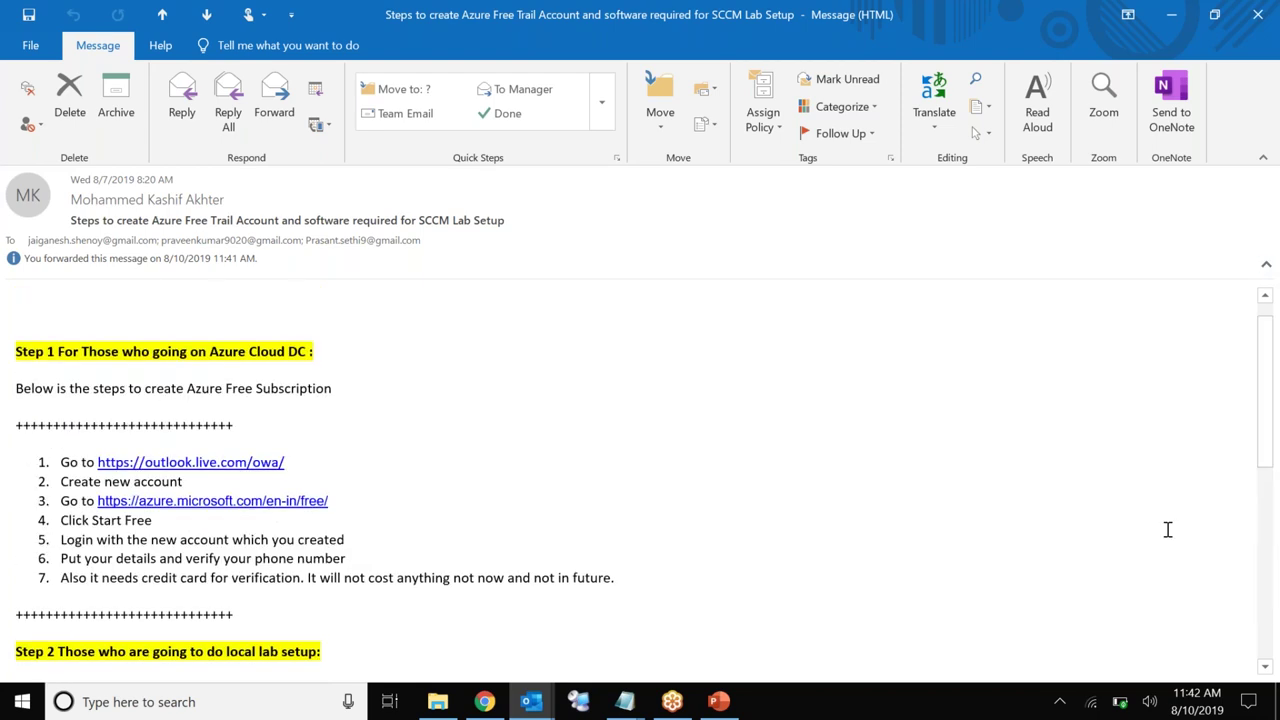
{"action": "scroll", "coordinate": [1167, 529], "scroll_direction": "down", "scroll_amount": 5}
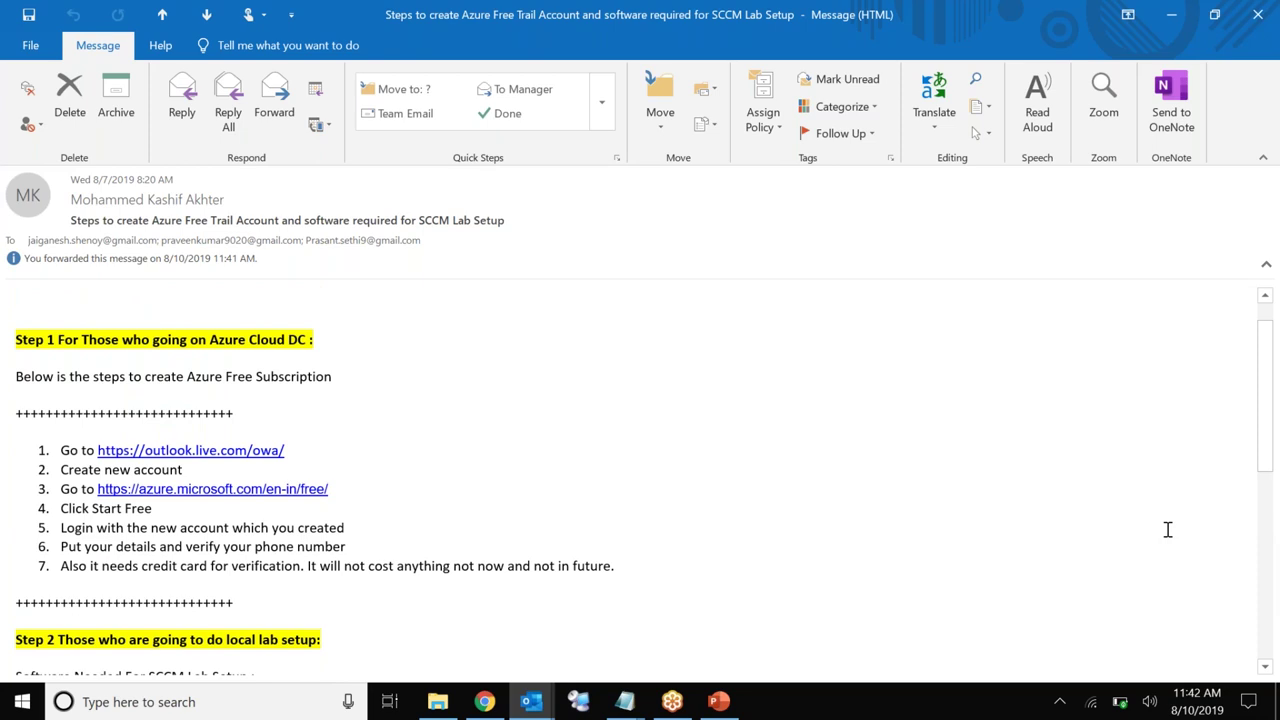
Show the desktop to open VMware Workstation Pro, and display the Client1 virtual machine
{"action": "right_click", "coordinate": [817, 693]}
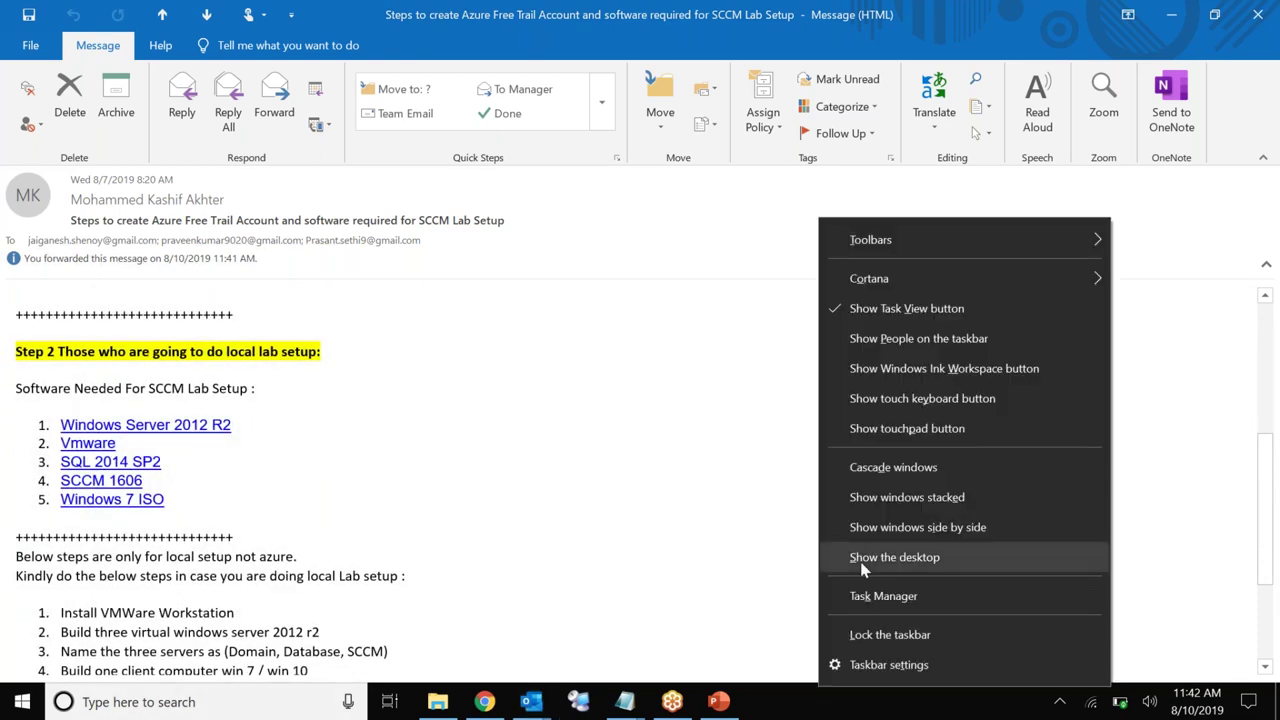
{"action": "left_click", "coordinate": [864, 566]}
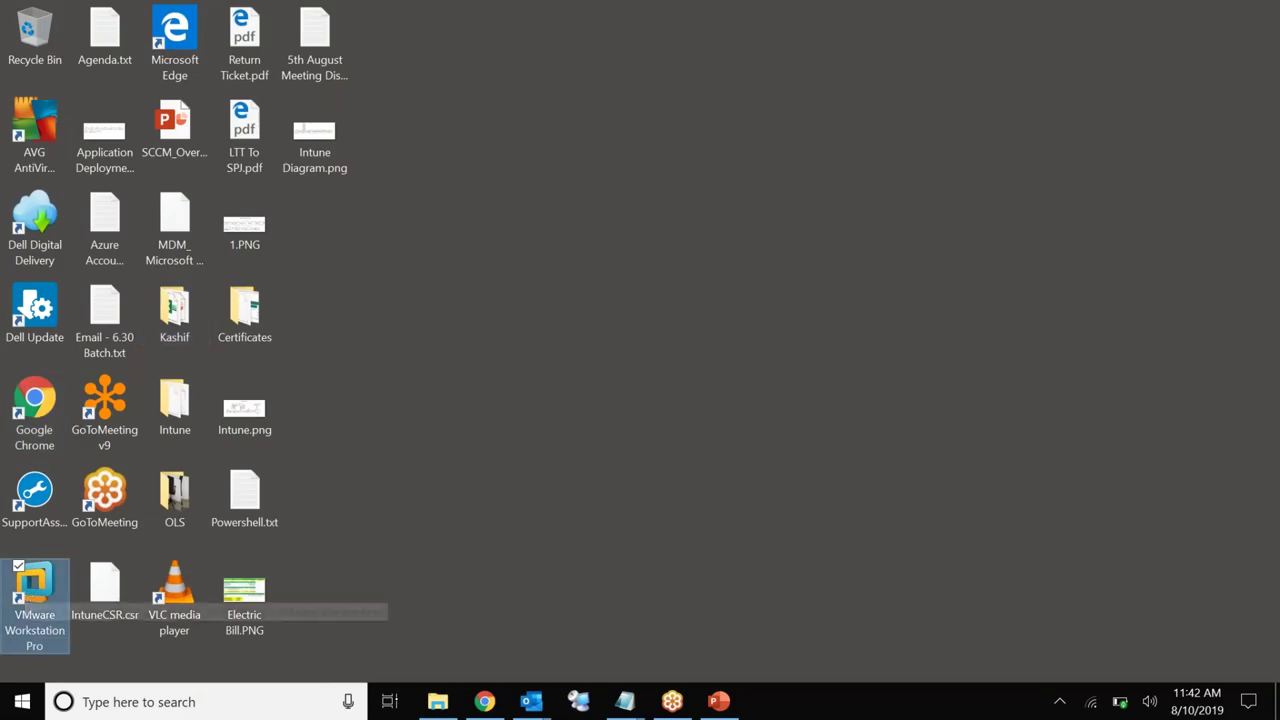
{"action": "left_click", "coordinate": [398, 310]}
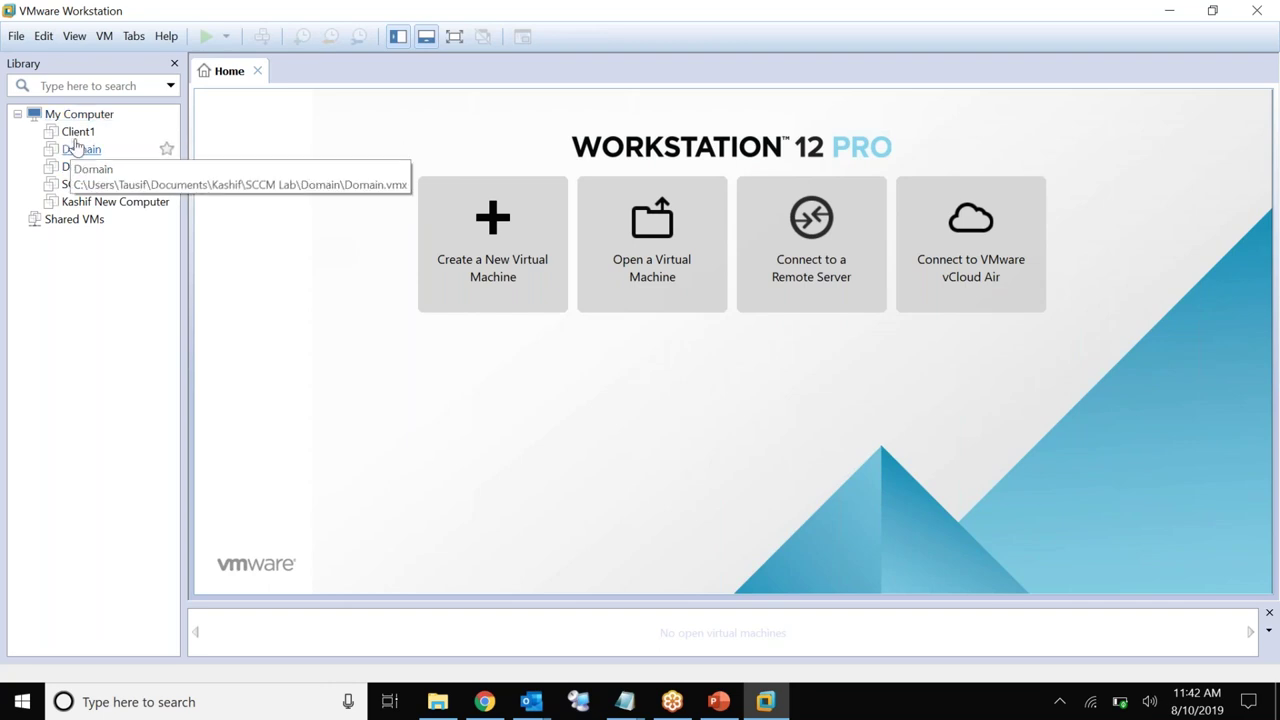
{"action": "left_click", "coordinate": [79, 131]}
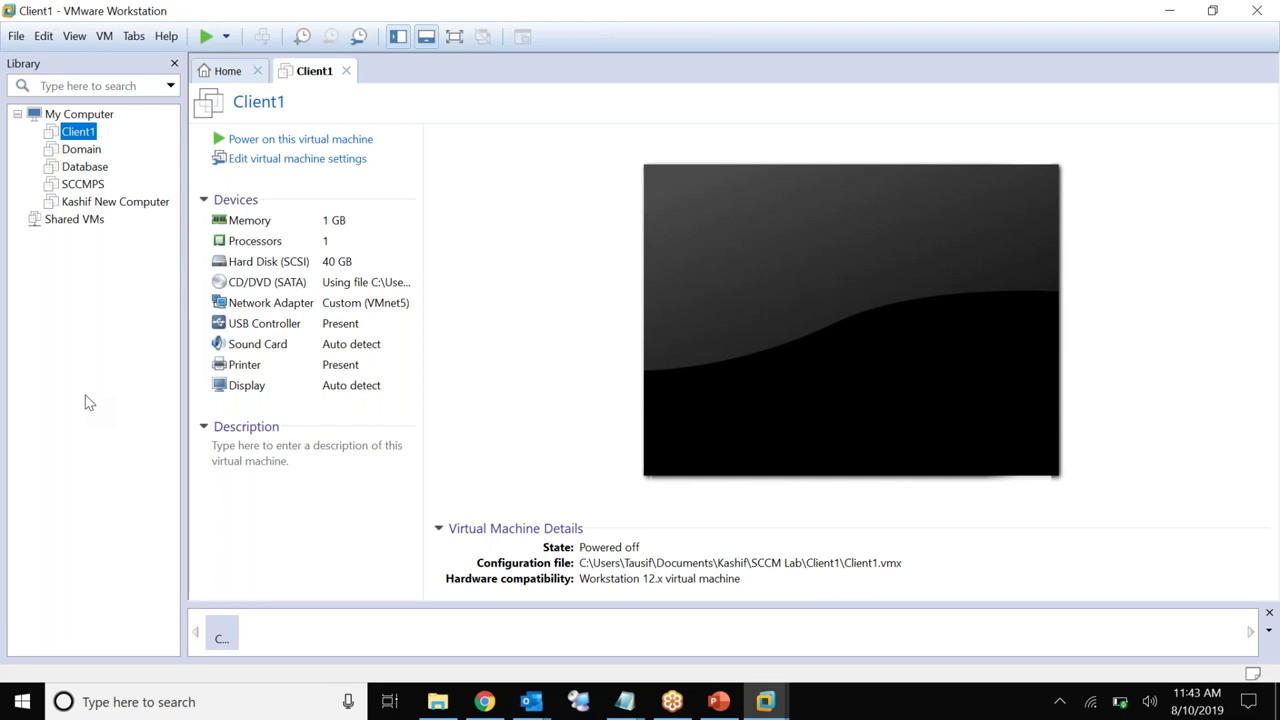
Switch to the Outlook setup message and examine its required software list and local lab build steps, including the servers and client computer
{"action": "left_click", "coordinate": [533, 704]}
{"action": "left_click", "coordinate": [645, 640]}
{"action": "scroll", "coordinate": [309, 428], "scroll_direction": "down", "scroll_amount": 1}
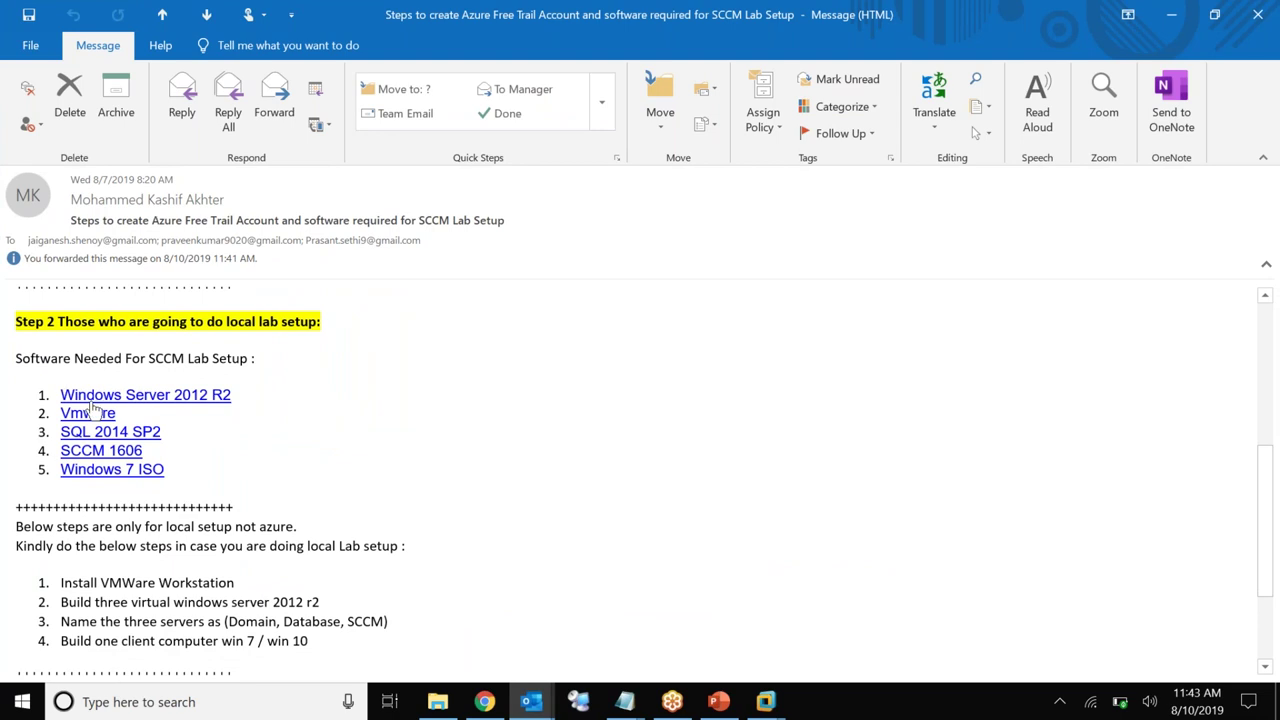
{"action": "triple_click", "coordinate": [146, 610]}
{"action": "scroll", "coordinate": [146, 610], "scroll_direction": "down", "scroll_amount": 3}
{"action": "scroll", "coordinate": [146, 590], "scroll_direction": "down", "scroll_amount": 2}
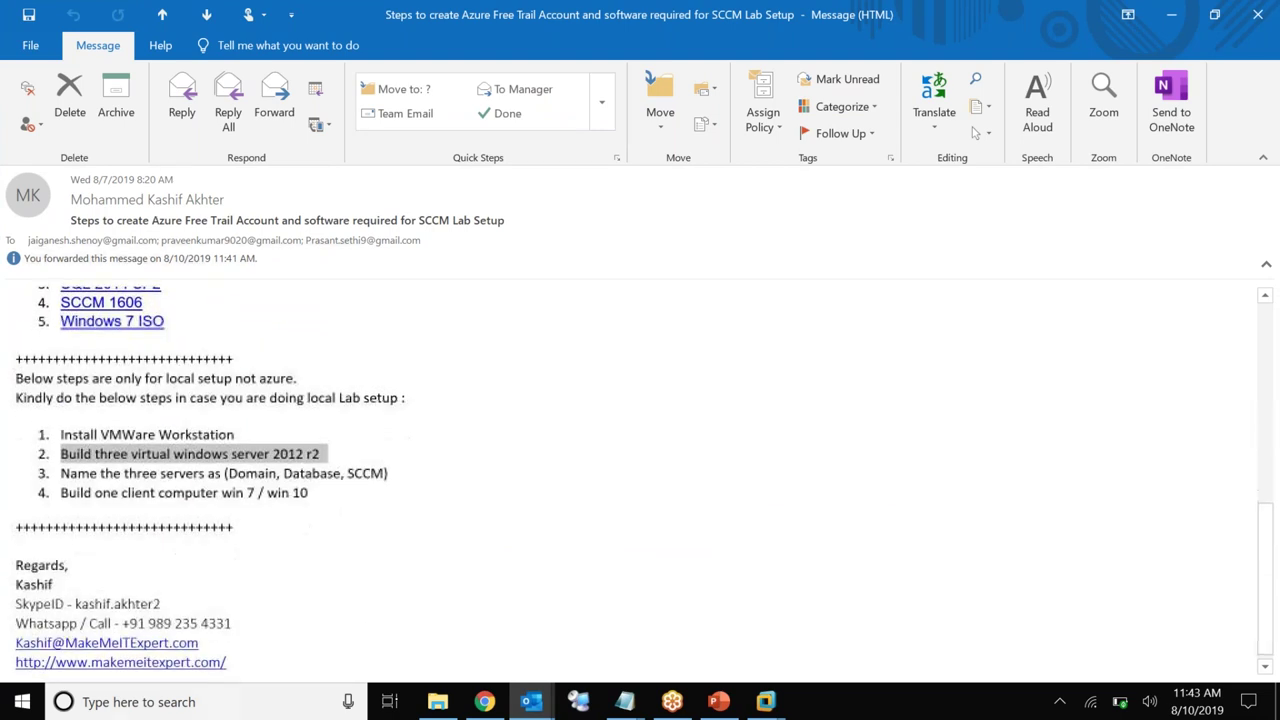
{"action": "double_click", "coordinate": [251, 483]}
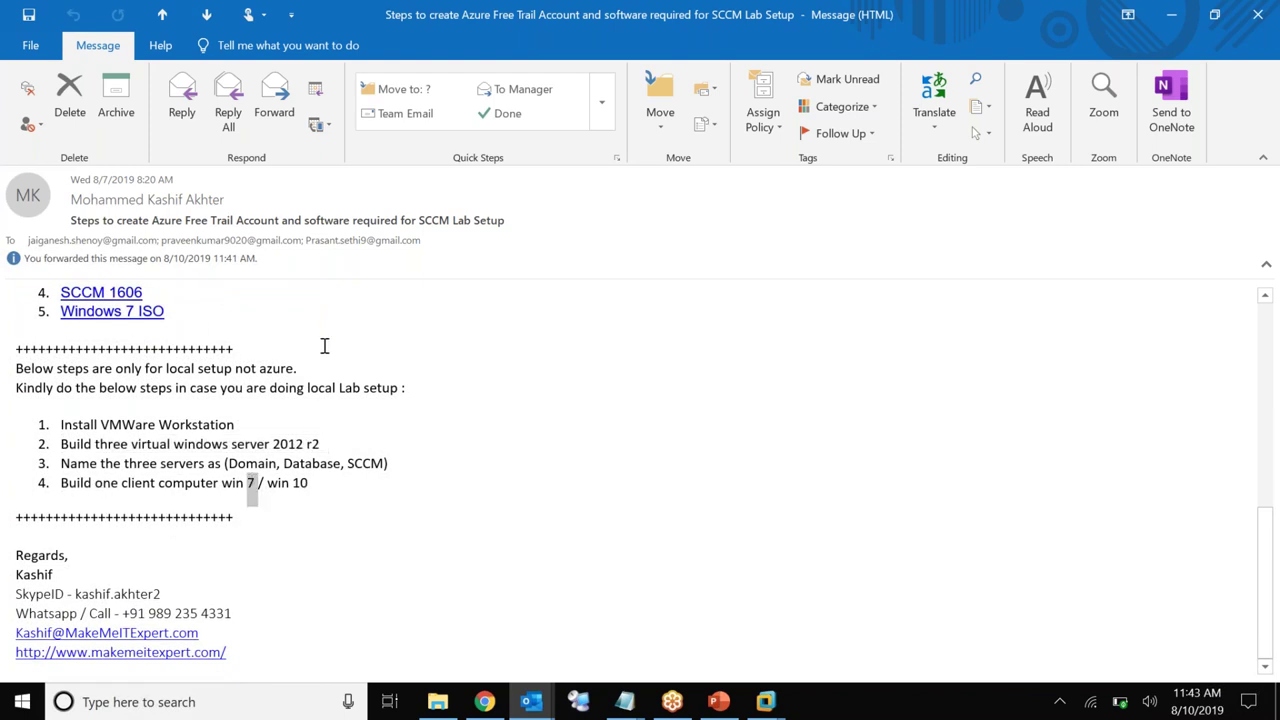
{"action": "scroll", "coordinate": [323, 346], "scroll_direction": "up", "scroll_amount": 3}
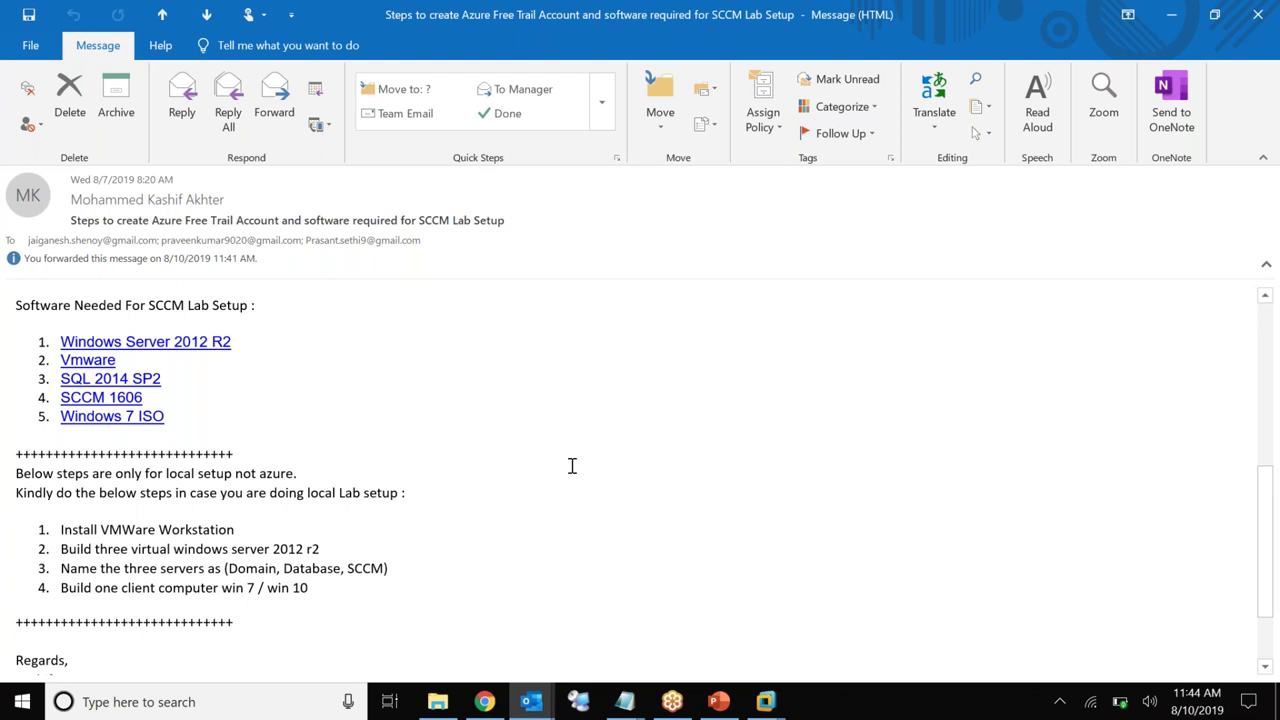
Return to the Client1 virtual machine in VMware Workstation and capture the meeting's attendee list with Snipping Tool
{"action": "mouse_move", "coordinate": [765, 707]}
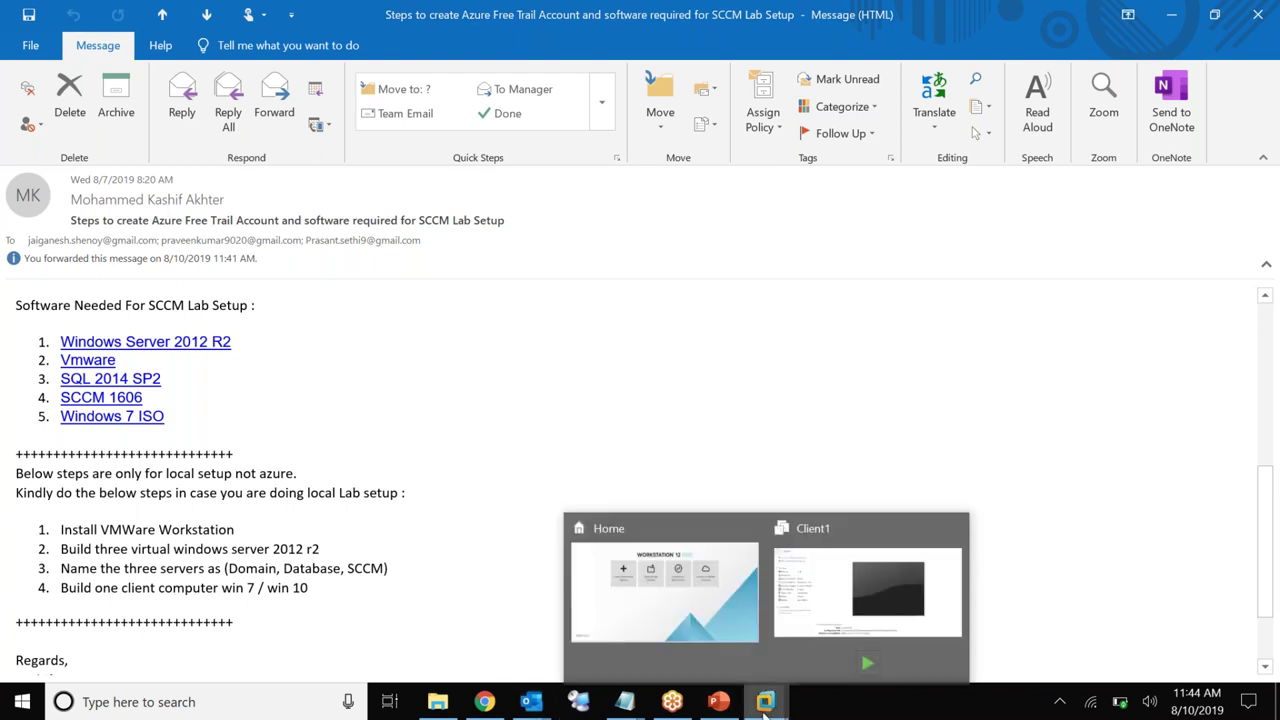
{"action": "left_click", "coordinate": [867, 590]}
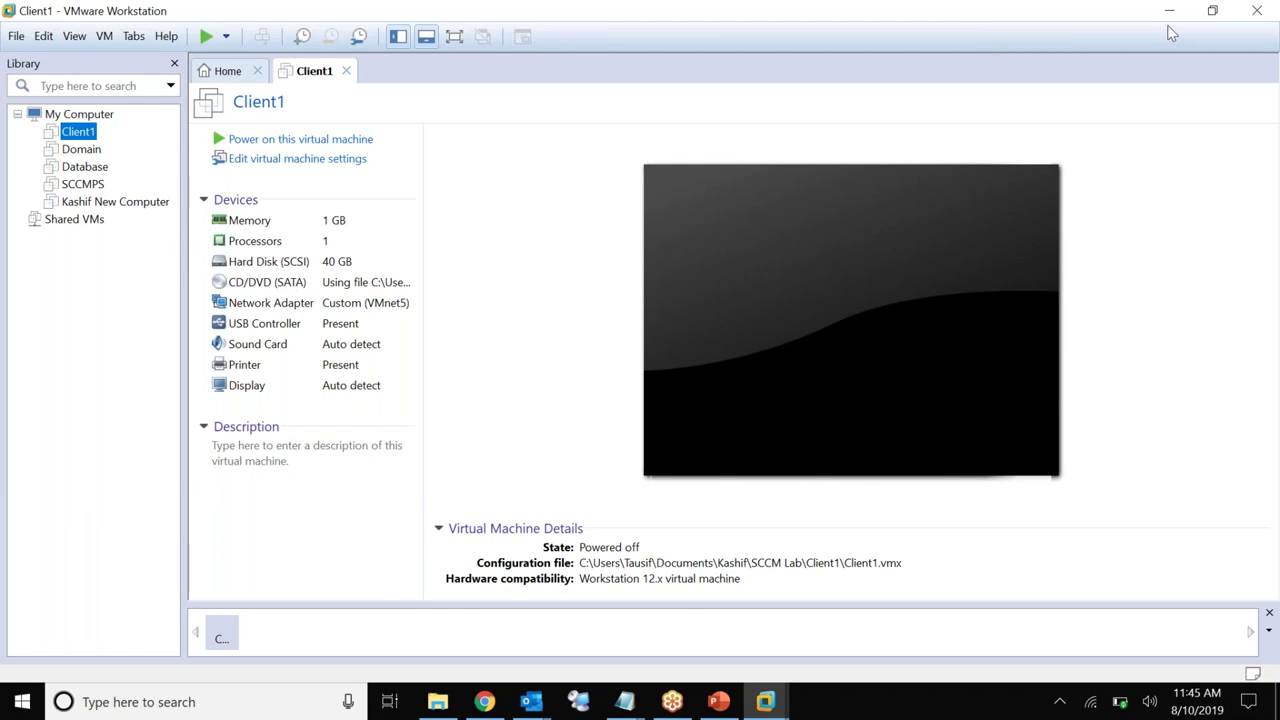
{"action": "left_click", "coordinate": [233, 708]}
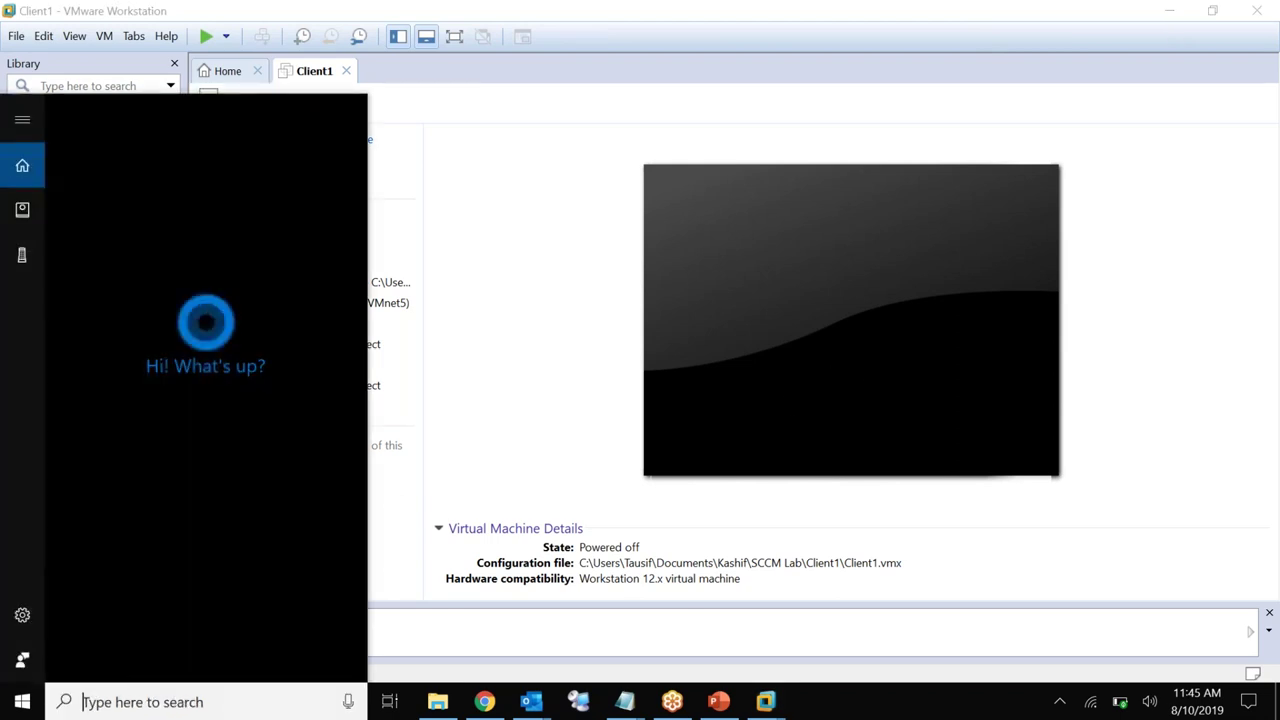
{"action": "type", "text": "snip"}
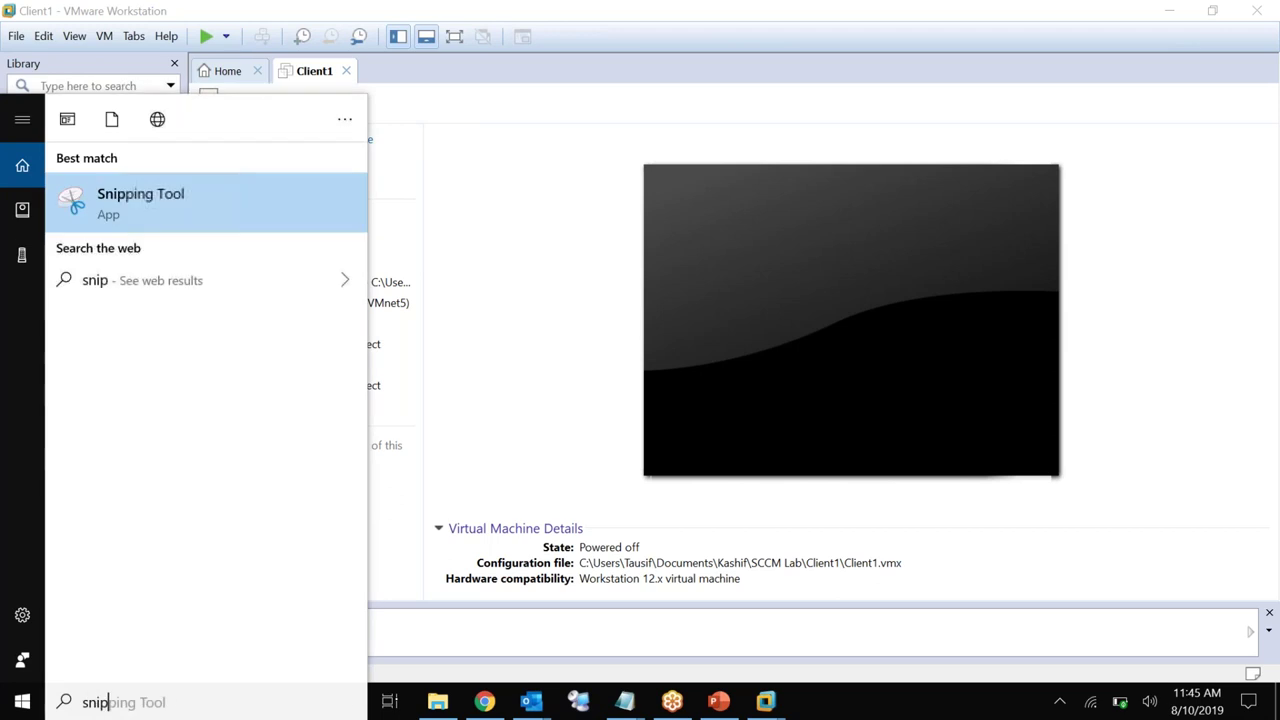
{"action": "left_click", "coordinate": [293, 212]}
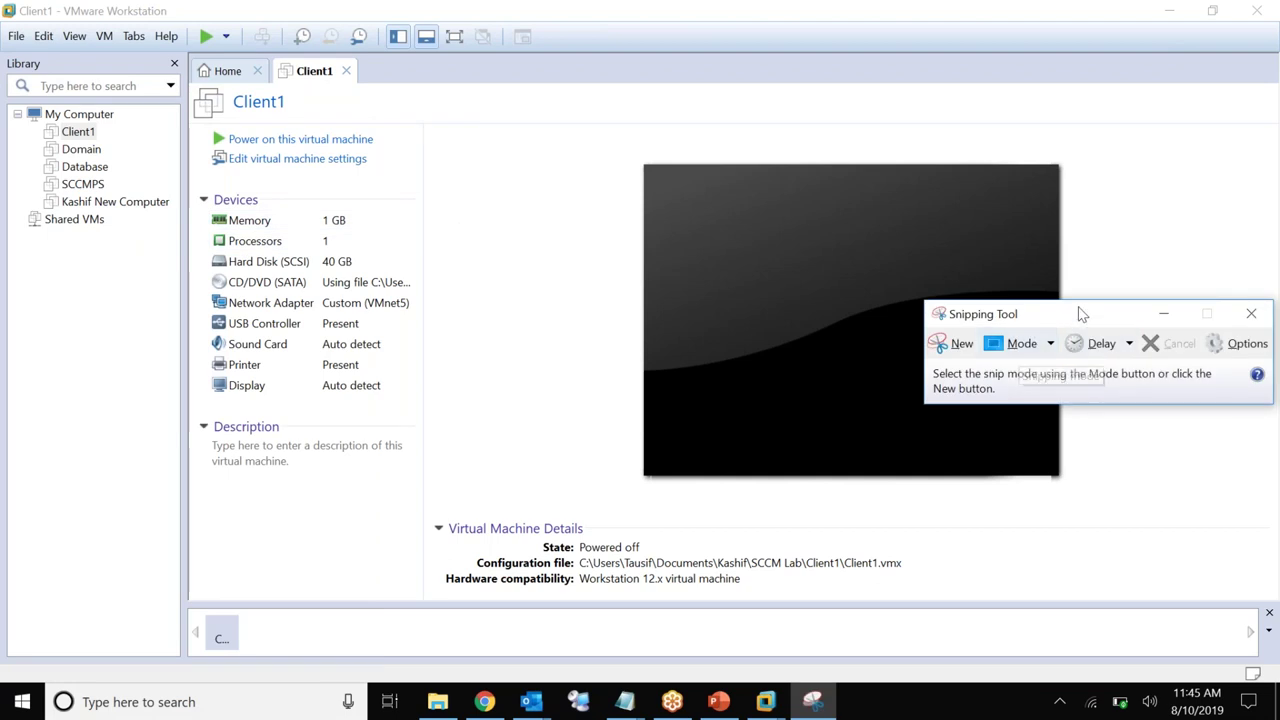
{"action": "left_click_drag", "start_coordinate": [1071, 317], "coordinate": [1170, 280]}
{"action": "left_click", "coordinate": [1052, 313]}
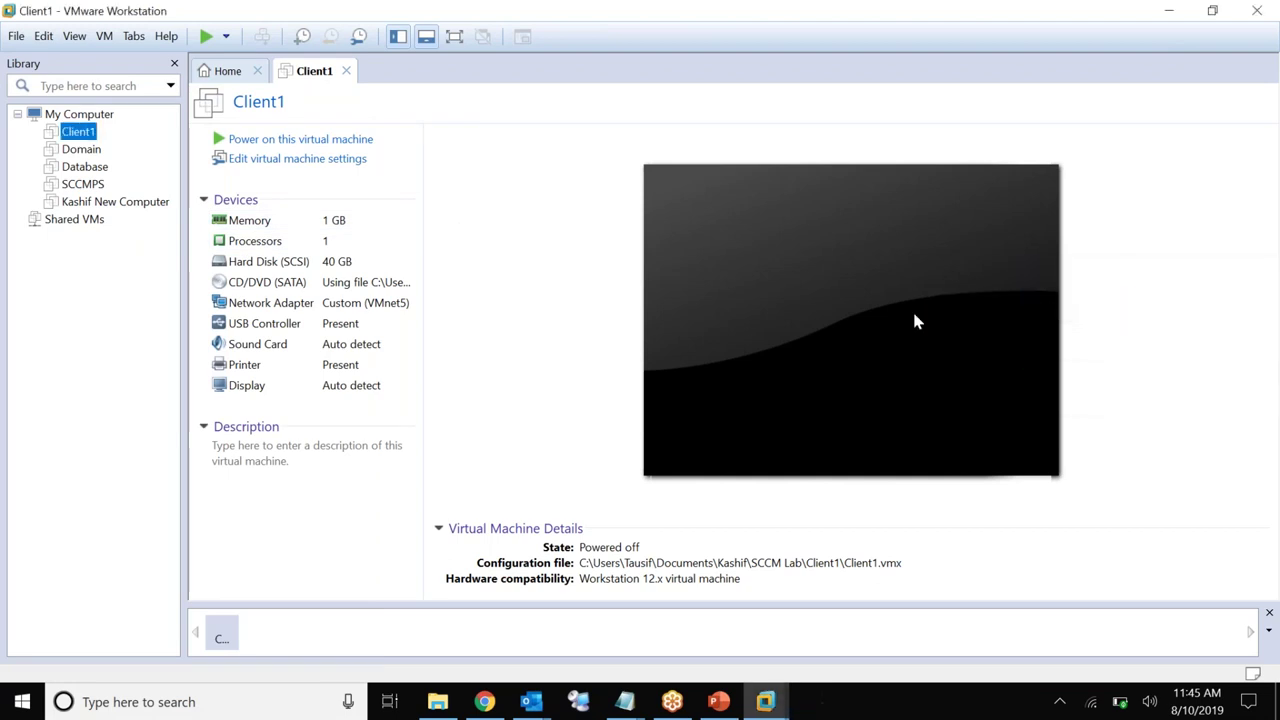
{"action": "left_click_drag", "start_coordinate": [457, 217], "coordinate": [848, 482]}
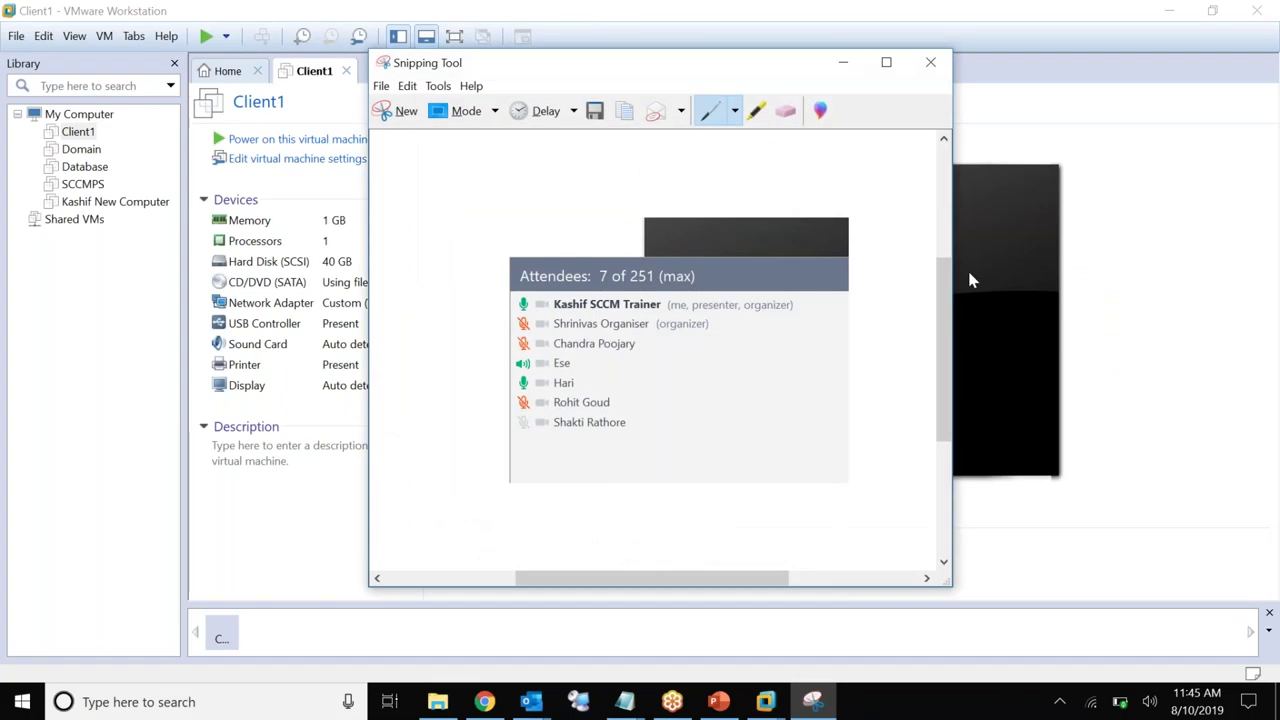
{"action": "left_click", "coordinate": [970, 280]}
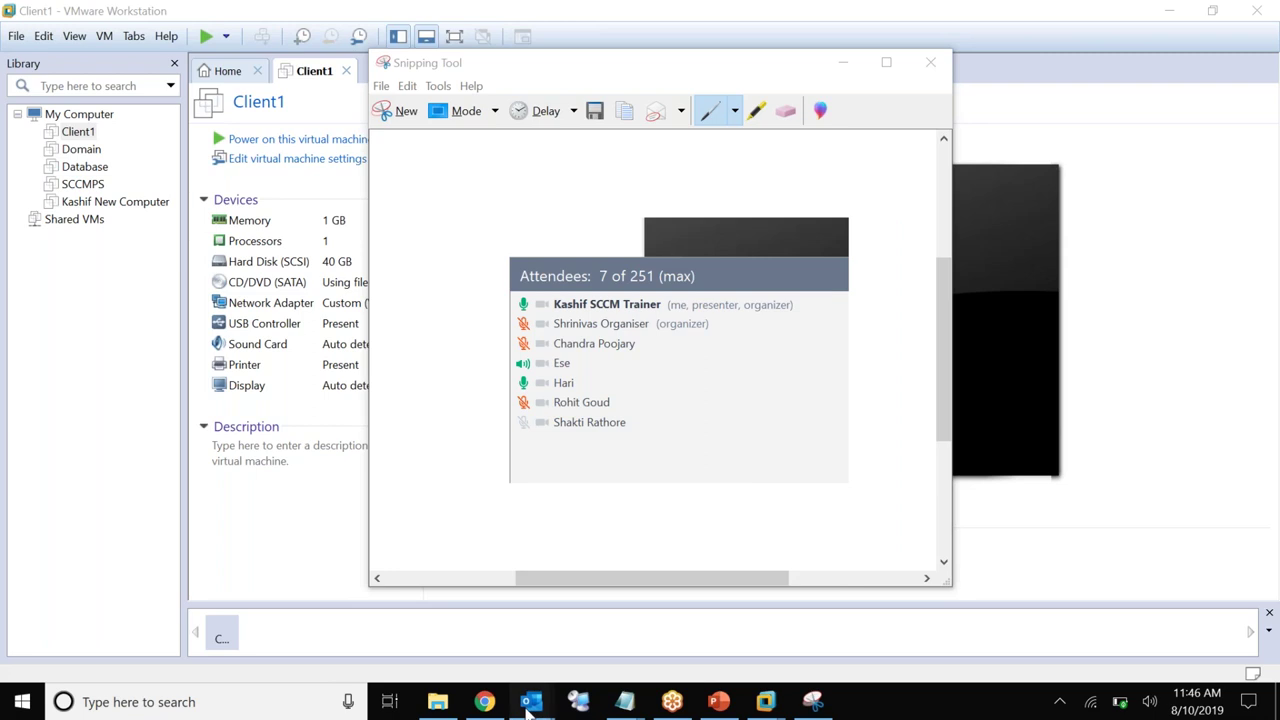
Open the original Azure trial setup email from Outlook's Sent Items and examine the numbered Azure free subscription steps
{"action": "mouse_move", "coordinate": [526, 707]}
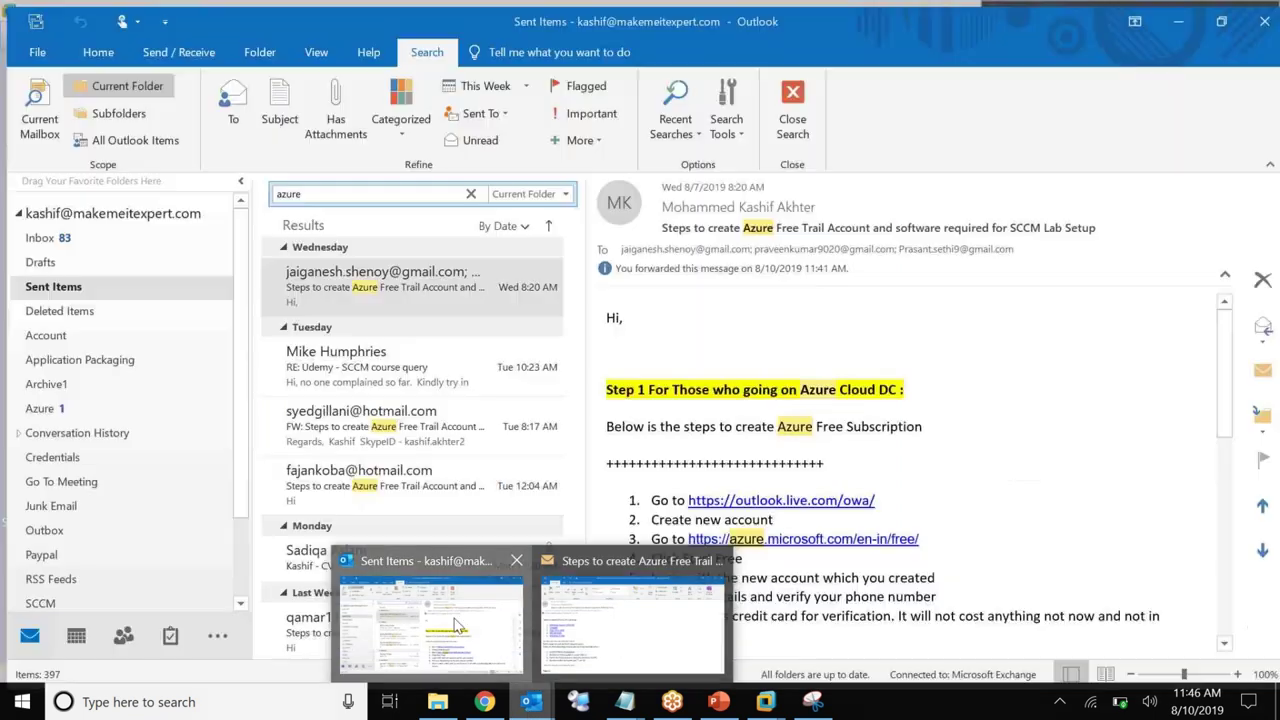
{"action": "left_click", "coordinate": [440, 630]}
{"action": "double_click", "coordinate": [407, 298]}
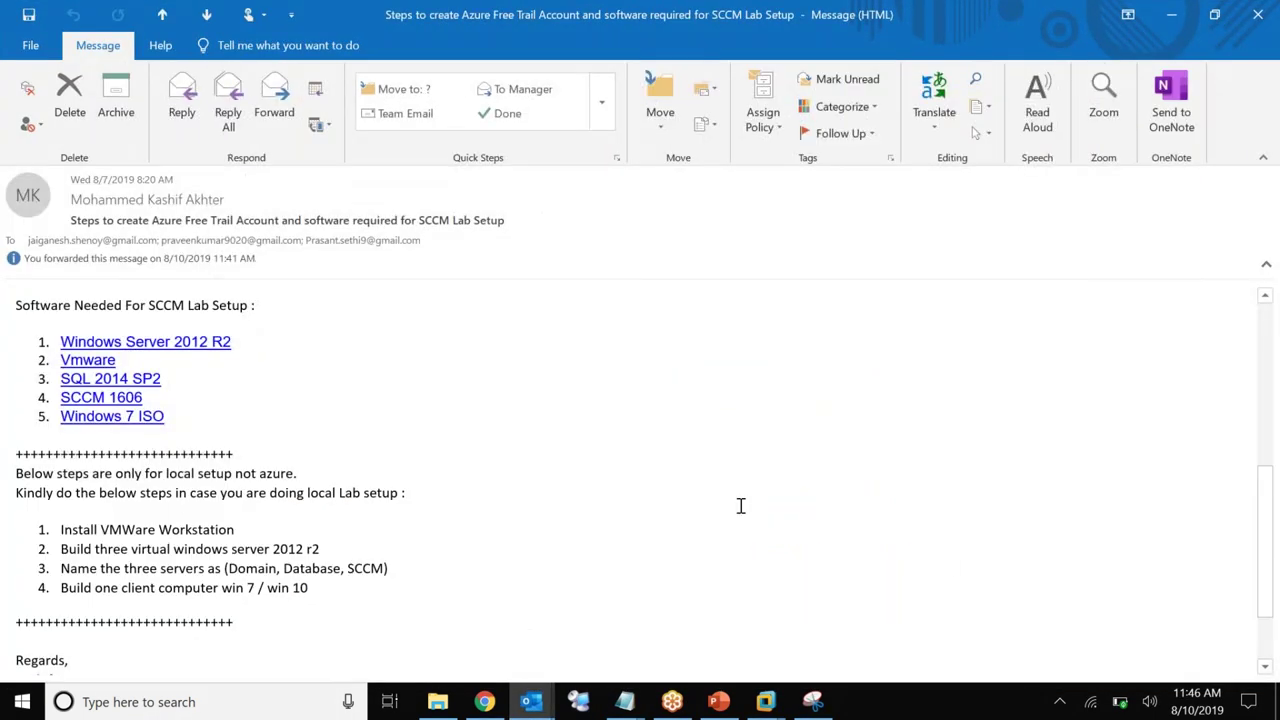
{"action": "scroll", "coordinate": [741, 505], "scroll_direction": "up", "scroll_amount": 8}
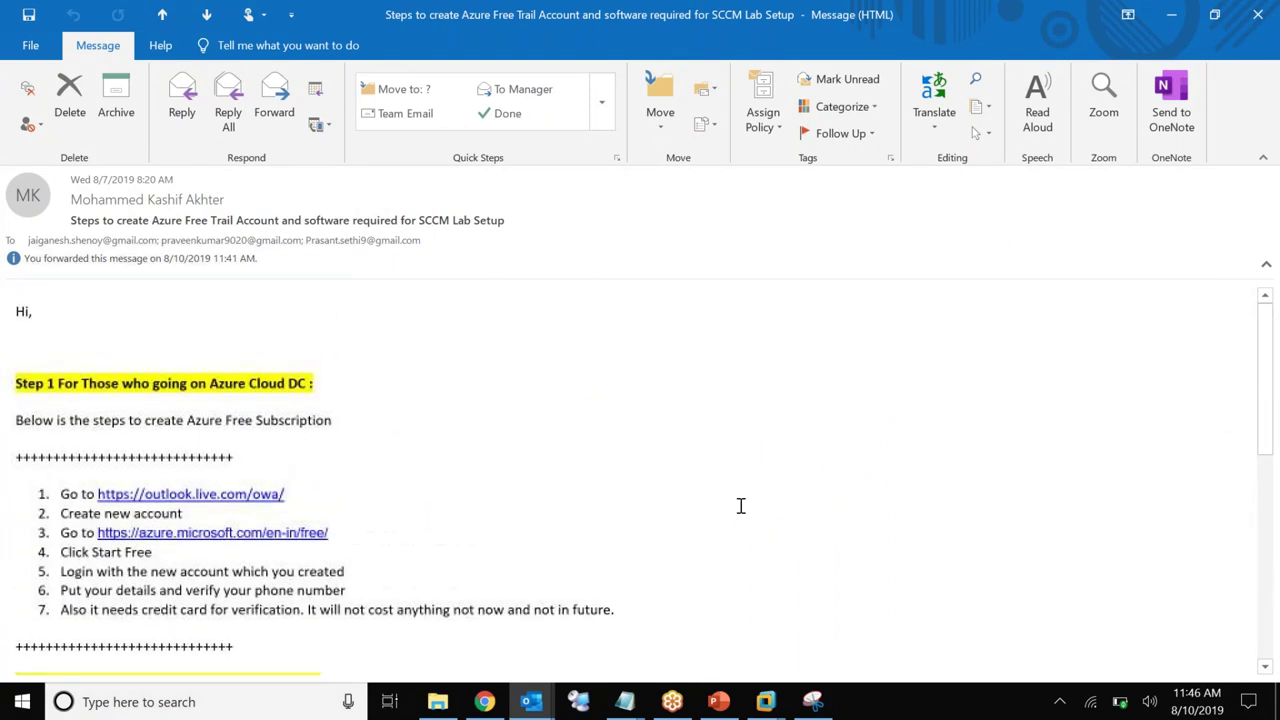
{"action": "scroll", "coordinate": [741, 505], "scroll_direction": "down", "scroll_amount": 1}
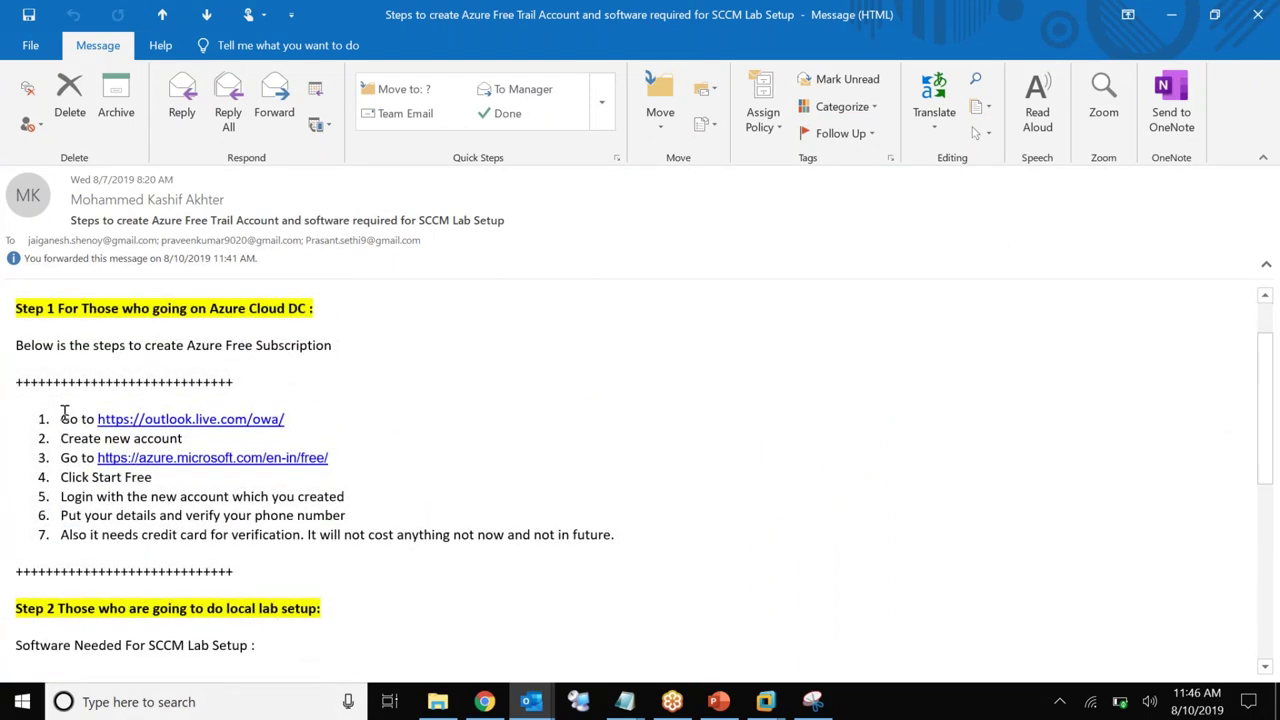
{"action": "left_click_drag", "start_coordinate": [64, 418], "coordinate": [520, 518]}
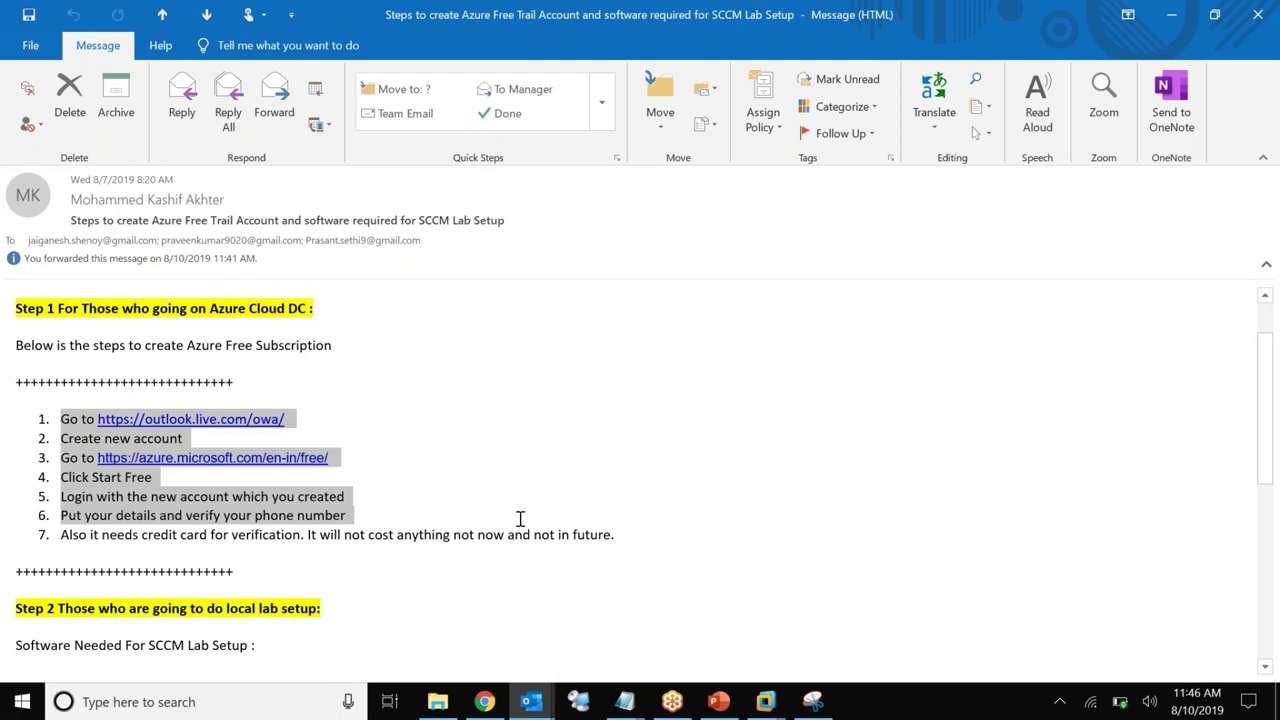
{"action": "left_click", "coordinate": [520, 518]}
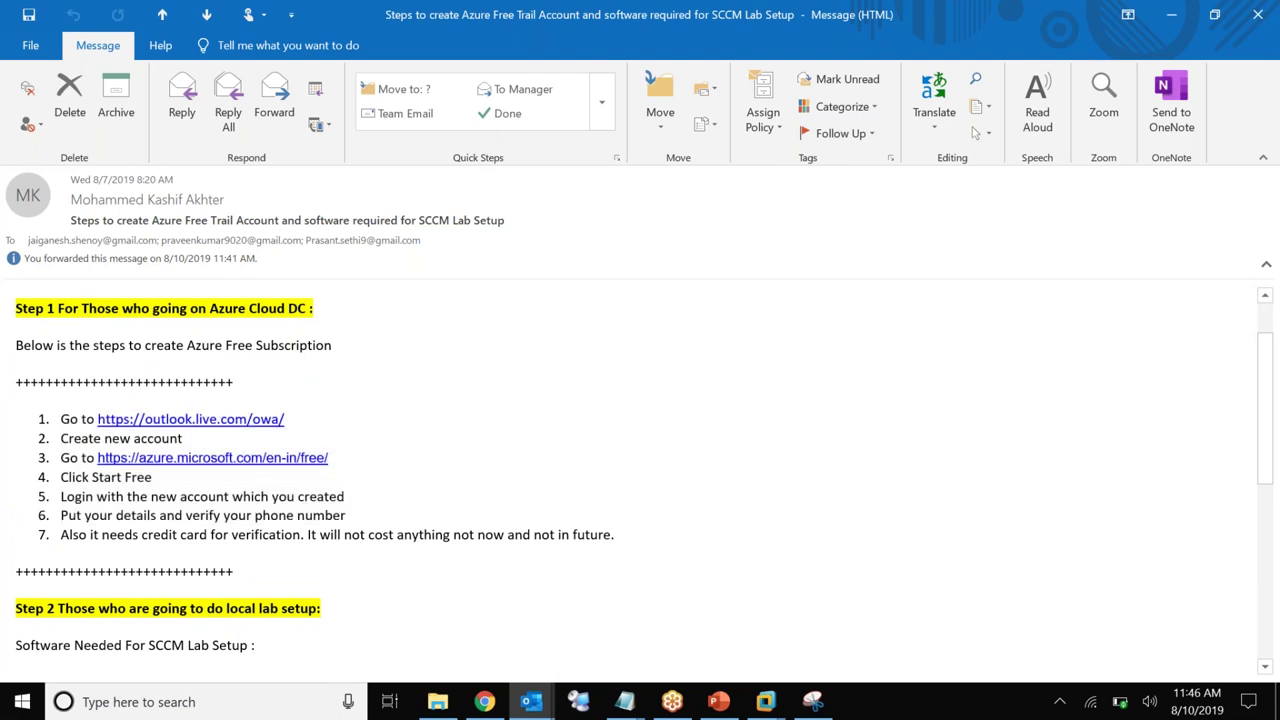
Select the email text from the SCCM lab software list through the local lab setup steps
{"action": "scroll", "coordinate": [520, 518], "scroll_direction": "down", "scroll_amount": 4}
{"action": "scroll", "coordinate": [254, 491], "scroll_direction": "down", "scroll_amount": 2}
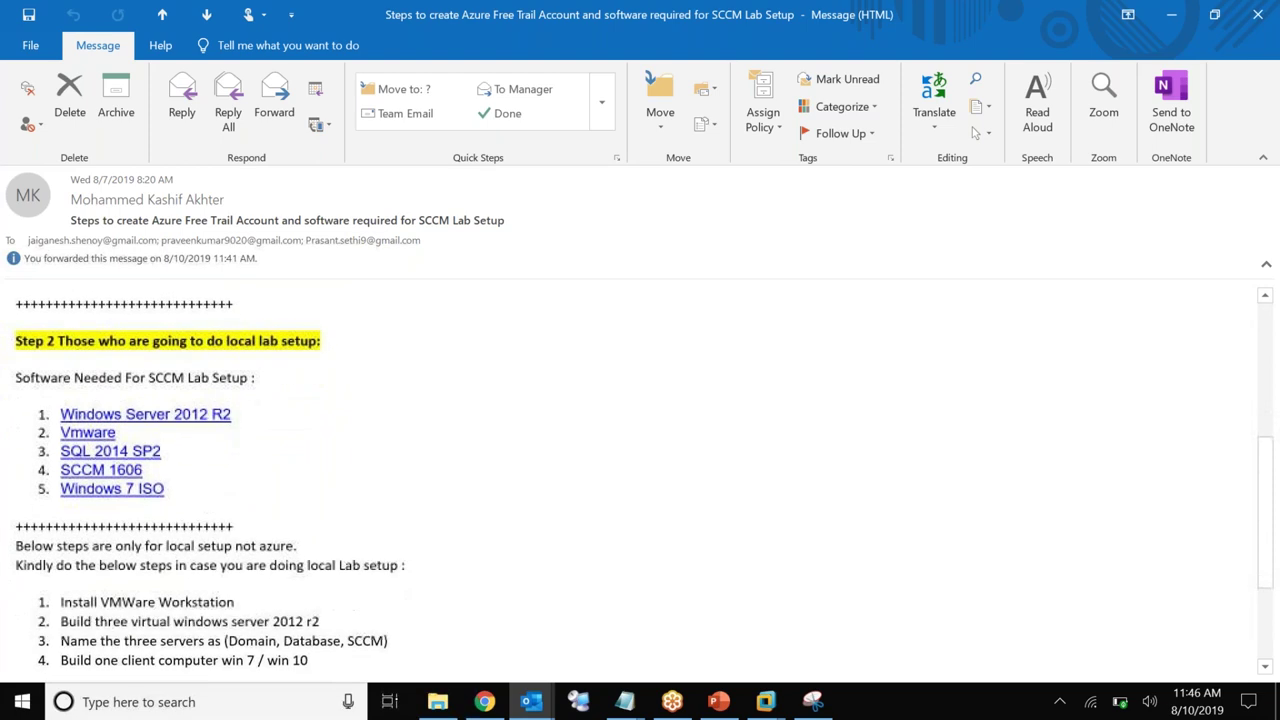
{"action": "left_click_drag", "start_coordinate": [54, 350], "coordinate": [328, 637]}
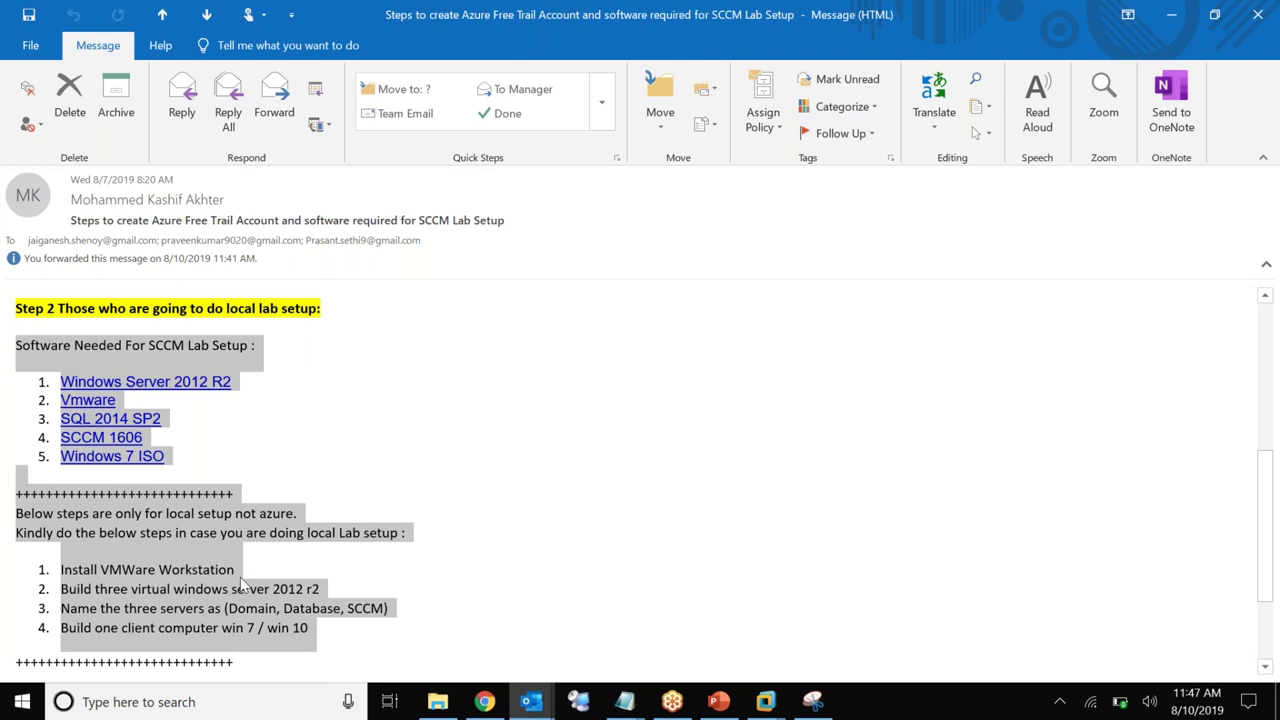
{"action": "mouse_move", "coordinate": [625, 702]}
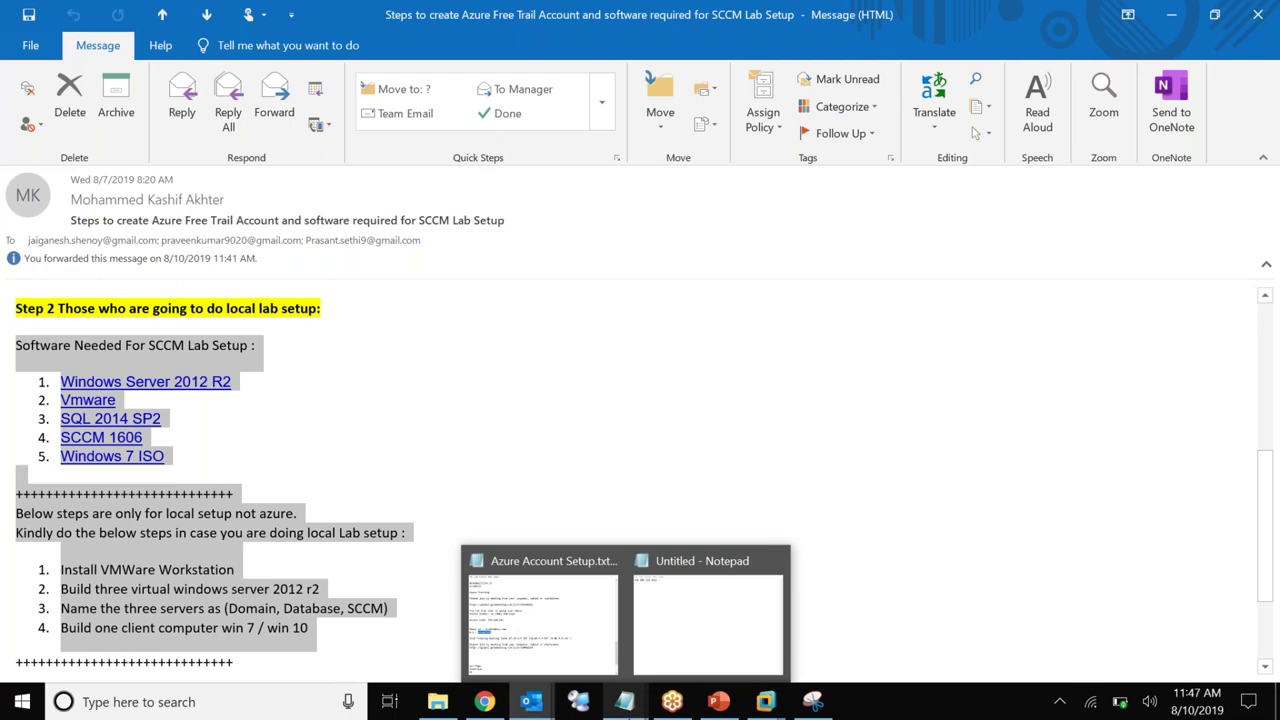